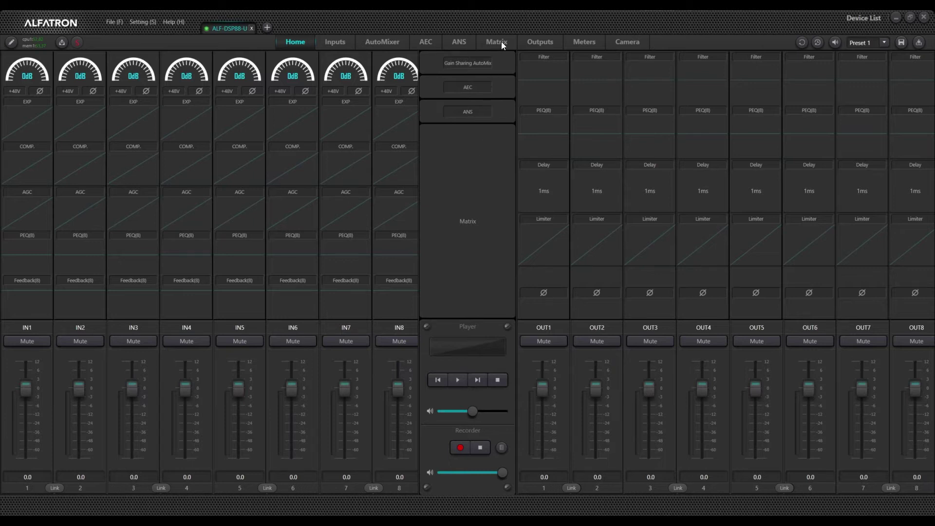
Step: In the matrix, remove the eight default one-to-one routings, from IN1–OUT1 through IN8–OUT8
click(471, 192)
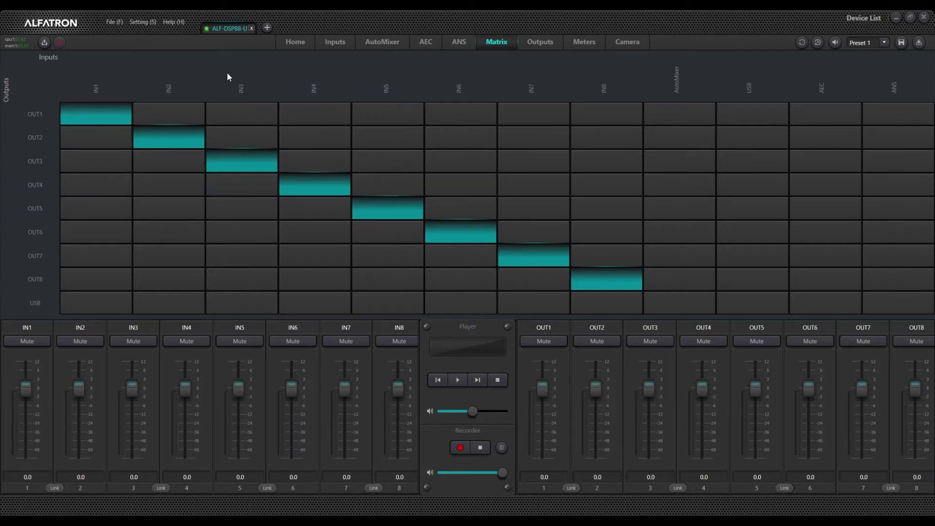
click(90, 113)
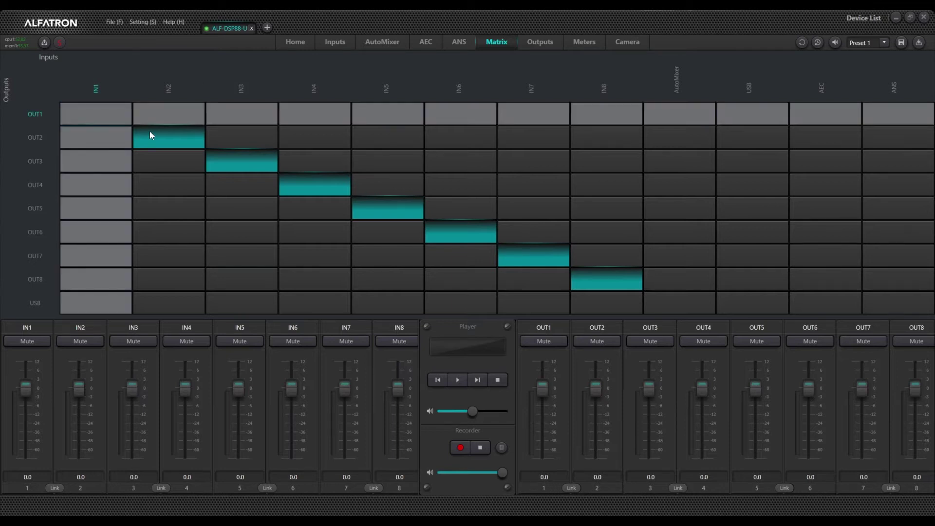
click(185, 141)
click(237, 161)
click(317, 185)
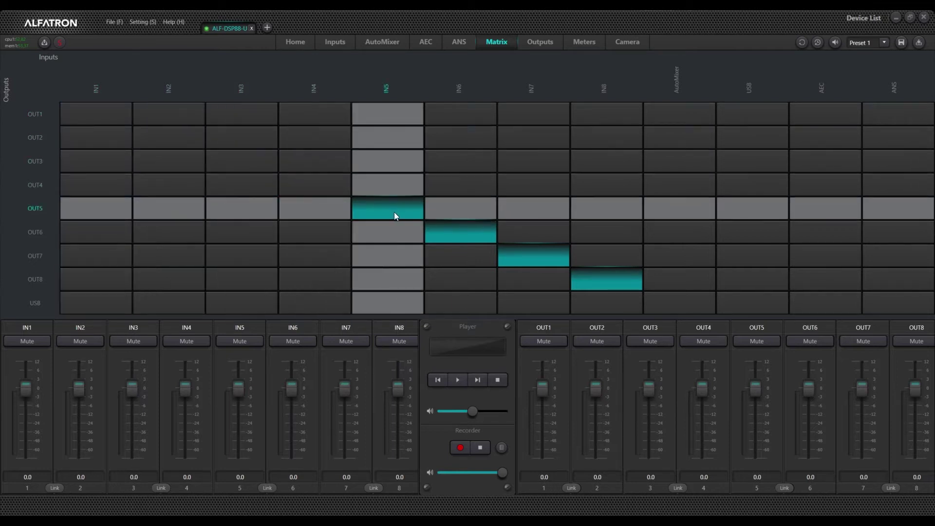
click(393, 212)
click(460, 227)
click(550, 259)
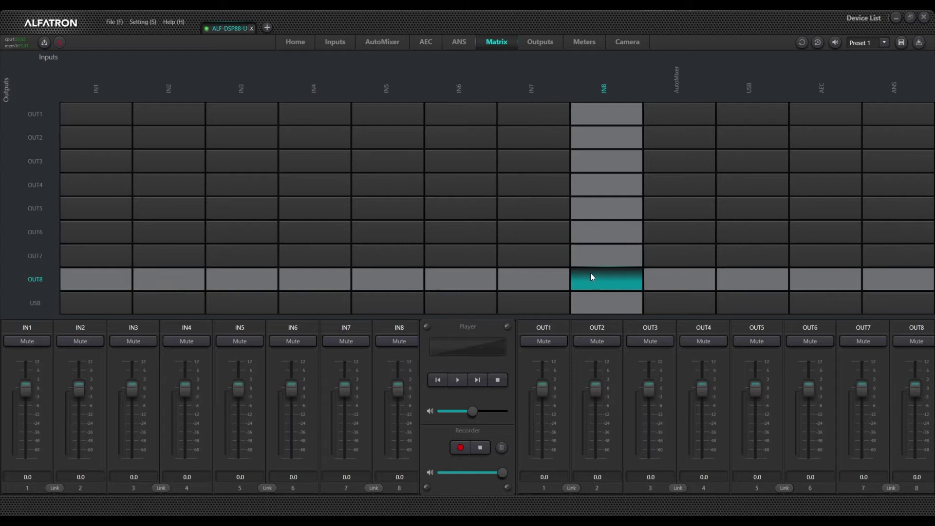
click(590, 273)
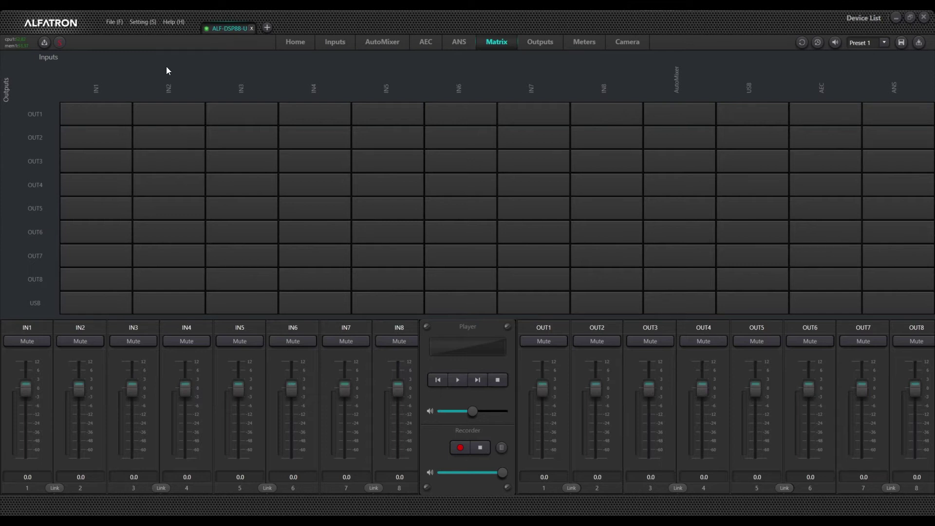
Step: Route inputs IN1 and IN2 to output OUT1 in the matrix
click(91, 113)
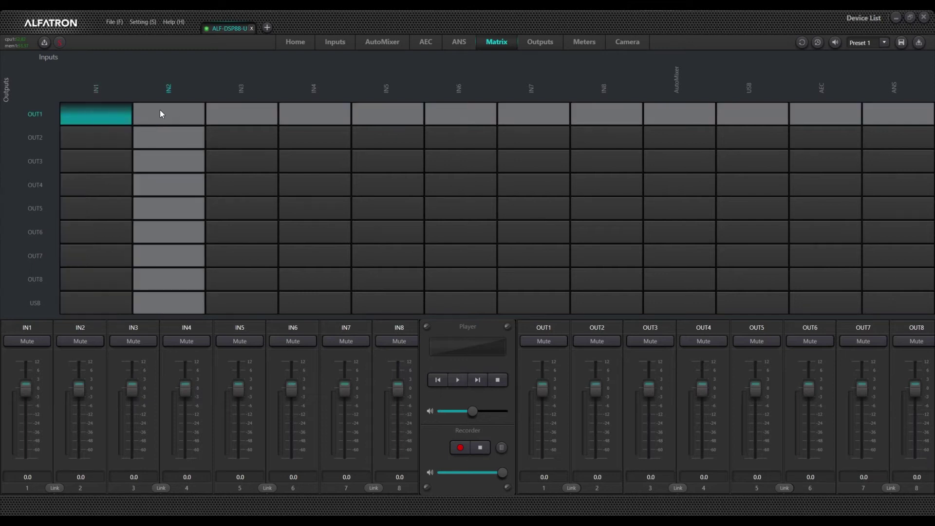
click(160, 109)
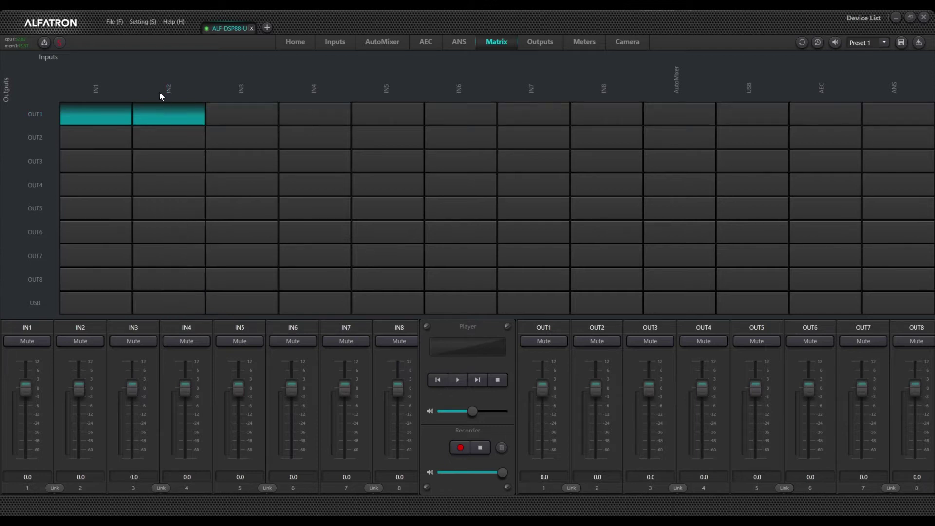
Step: Route inputs IN1 and IN2 to outputs OUT2, OUT3, OUT4 and OUT5
click(106, 136)
click(150, 139)
click(103, 159)
click(148, 160)
click(86, 183)
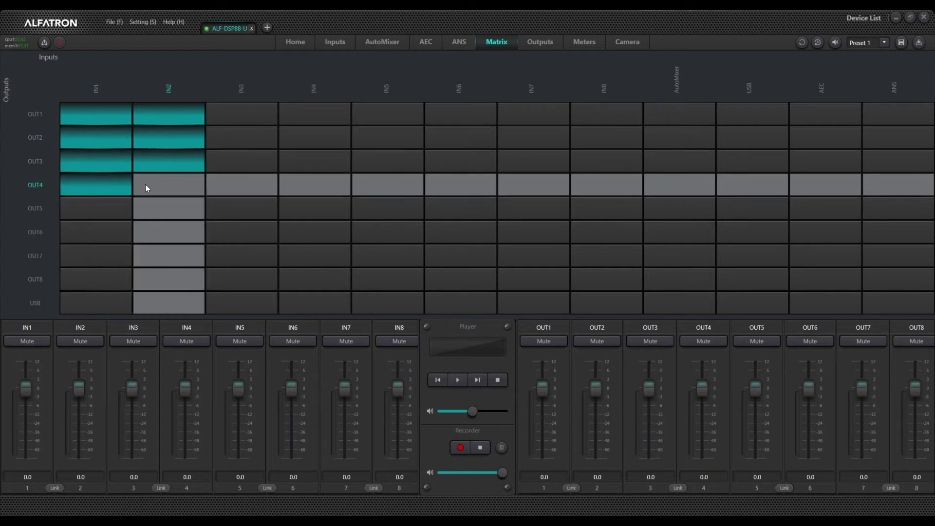
click(145, 184)
click(97, 207)
click(159, 210)
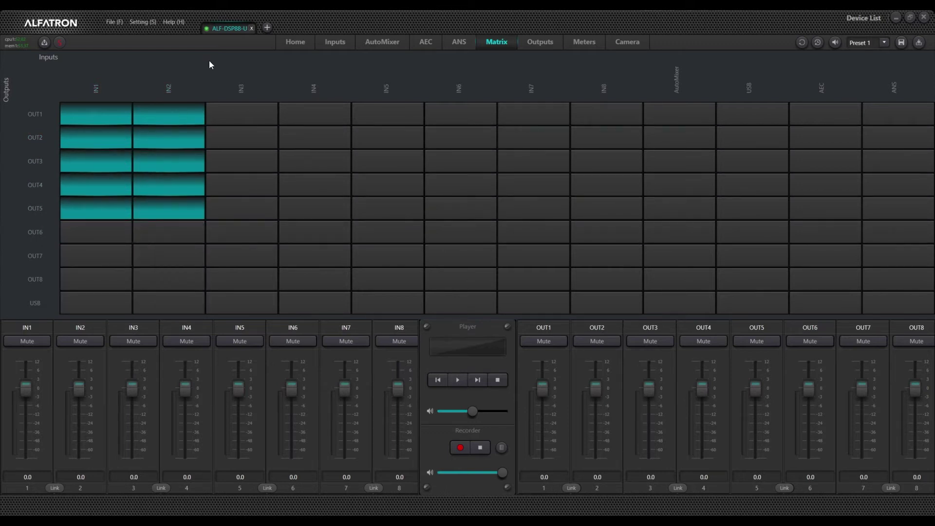
Step: Route IN3 to OUT2, IN4 to OUT3, IN5 to OUT1 and OUT4, and IN6 to OUT2, OUT3 and OUT5
click(233, 136)
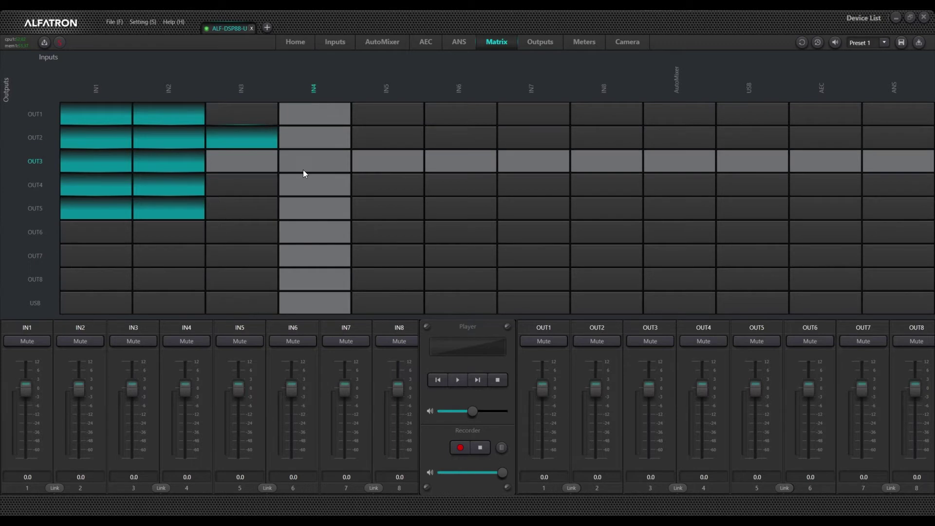
click(303, 169)
click(393, 112)
click(384, 190)
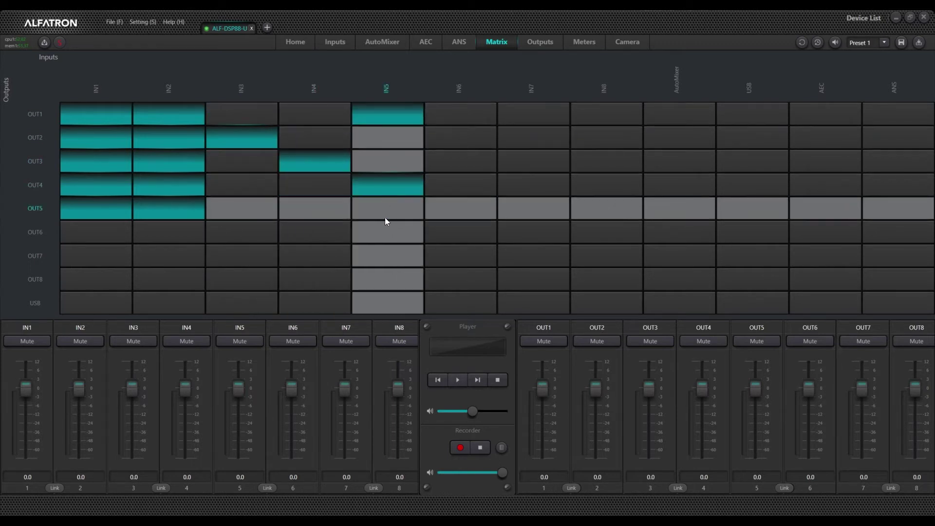
click(454, 209)
click(476, 164)
click(486, 137)
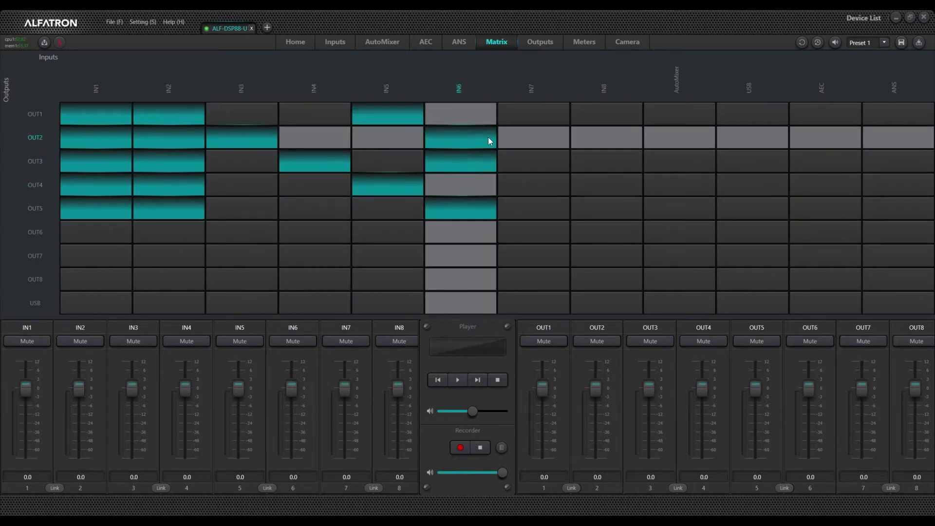
Step: Route IN7 to OUT1, and IN8 to OUT5 through OUT8 and the USB output
click(537, 115)
click(593, 208)
click(595, 239)
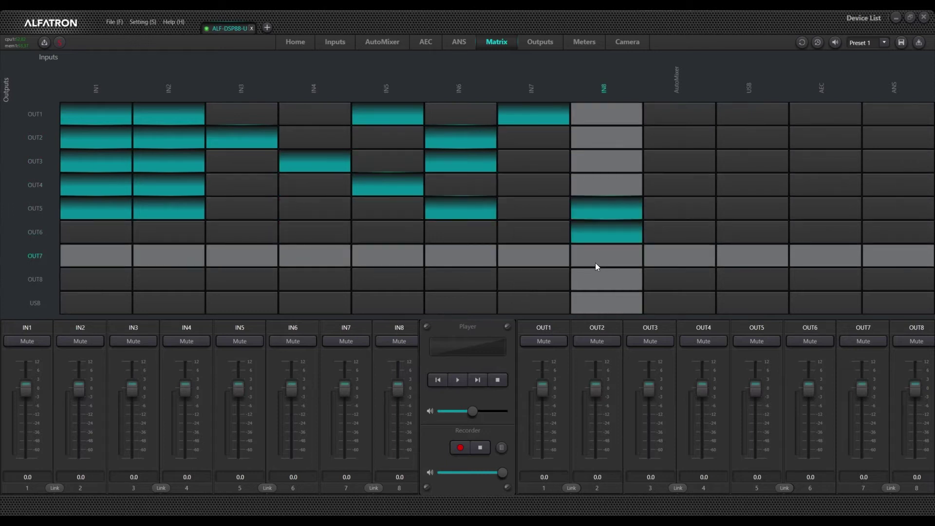
click(595, 262)
click(598, 280)
click(599, 299)
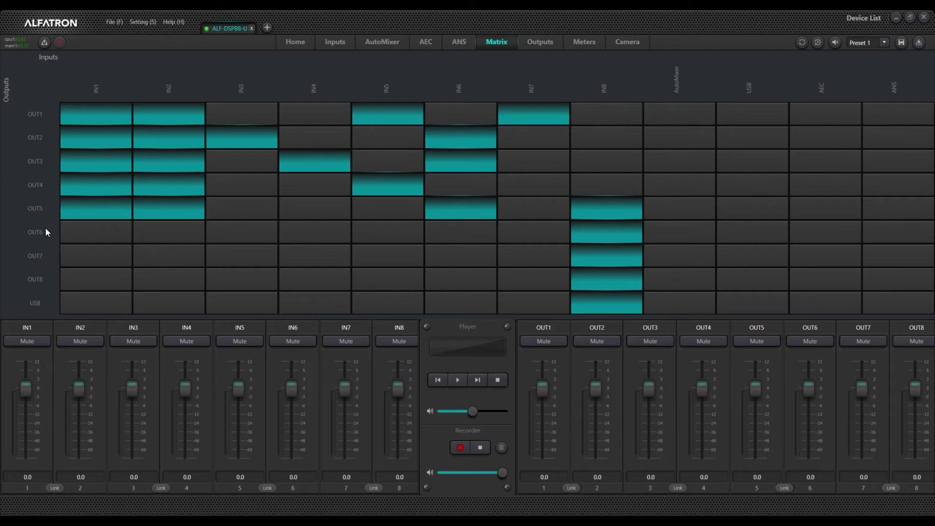
Step: Remove IN8's routings to the USB output and to OUT8 through OUT5
click(608, 301)
click(610, 279)
click(609, 254)
click(609, 232)
click(608, 208)
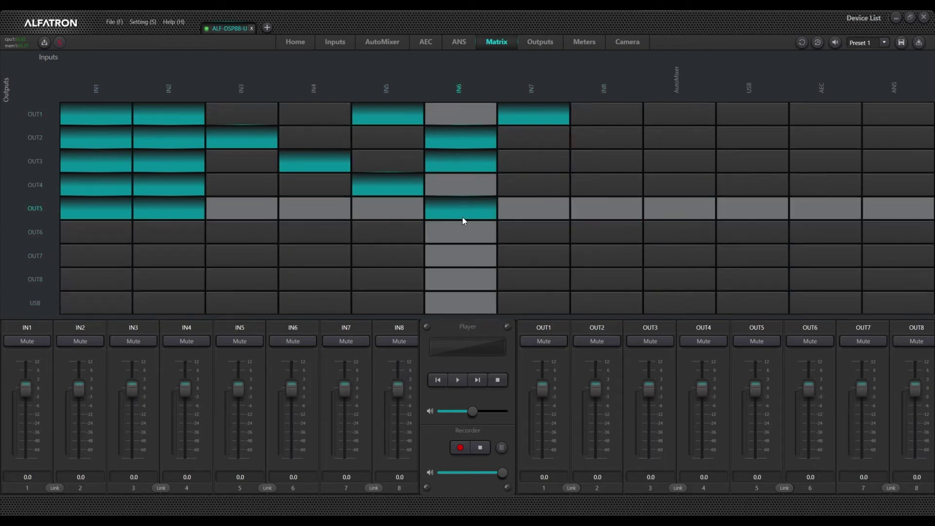
Step: Remove all matrix routings of inputs IN3 through IN7
click(463, 215)
click(464, 158)
click(463, 137)
click(504, 116)
click(407, 111)
click(381, 185)
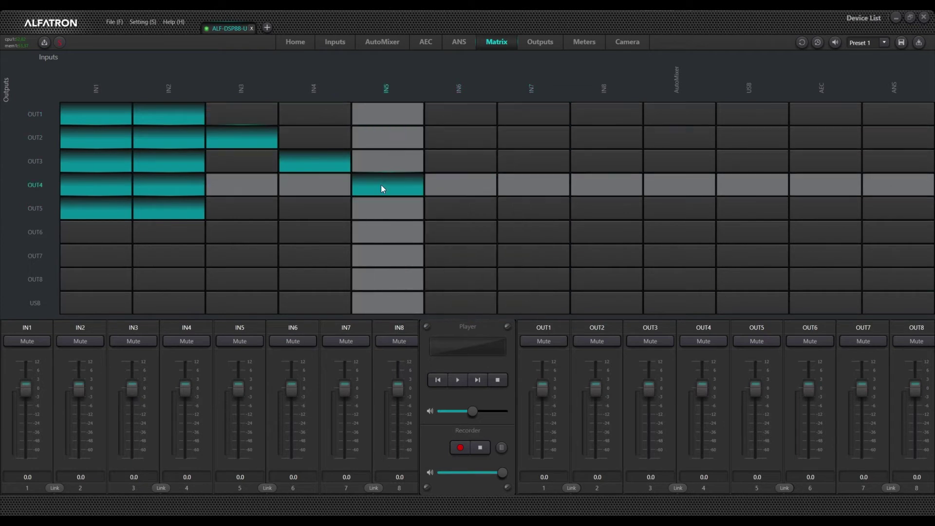
click(285, 157)
click(256, 137)
Step: Remove IN1 and IN2 from OUT2 through OUT5, and remove IN2 from OUT1
click(201, 134)
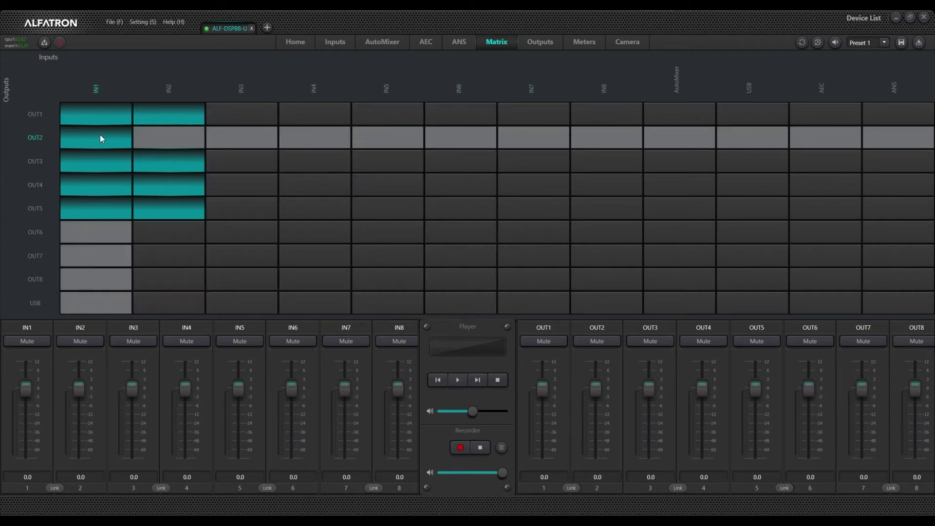
click(100, 138)
click(100, 162)
click(160, 162)
click(159, 183)
click(109, 185)
click(113, 209)
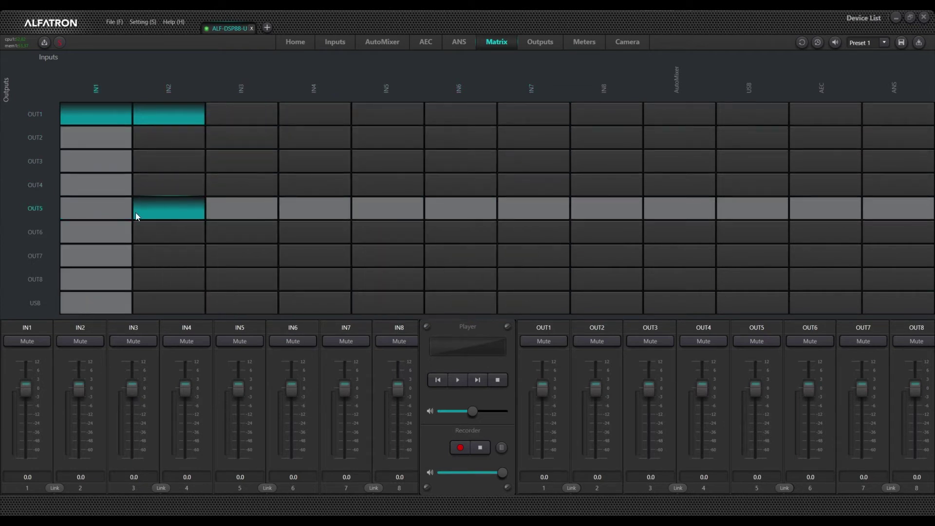
click(146, 211)
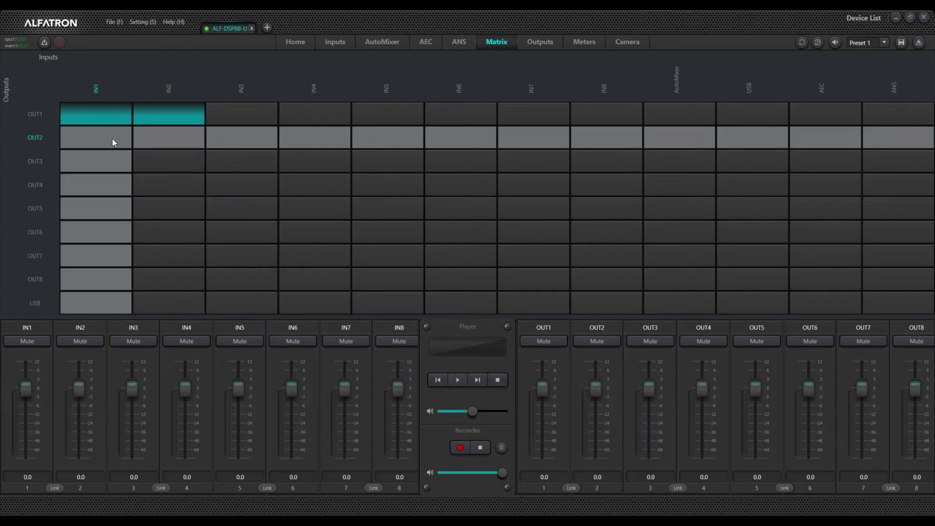
click(168, 114)
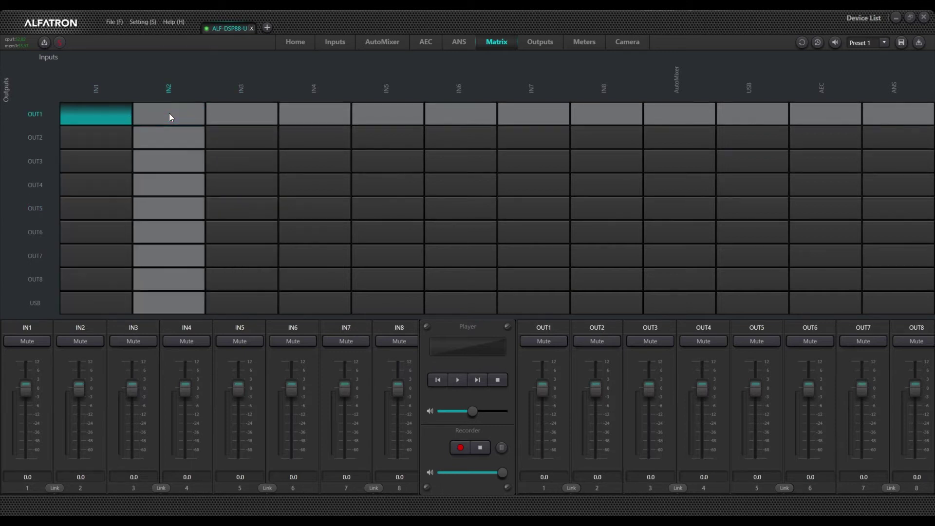
Step: Route IN2 to OUT1, and route both IN1 and IN2 to OUT2
right_click(92, 118)
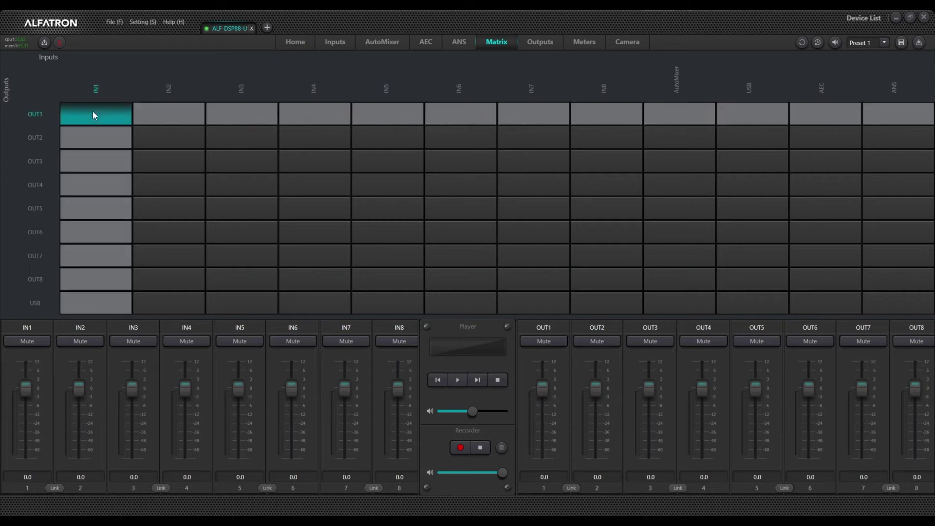
click(166, 114)
click(97, 137)
click(169, 147)
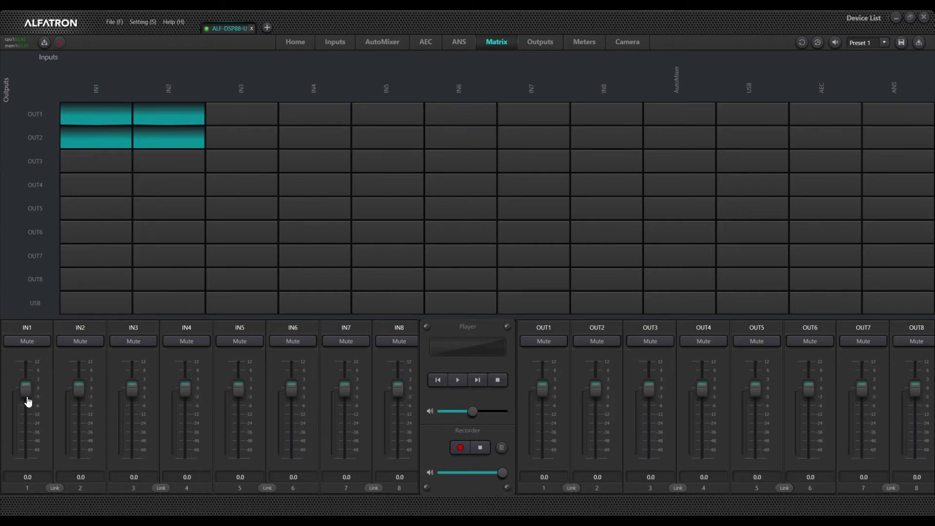
Step: Lower the IN1 input channel fader and return it to 0.0 dB
drag(27, 395, 26, 409)
drag(25, 407, 31, 391)
Step: Set the crosspoint gain of IN1–OUT1 to about -5.5 dB and of IN2–OUT2 to about -13.3 dB
mouse_move(93, 115)
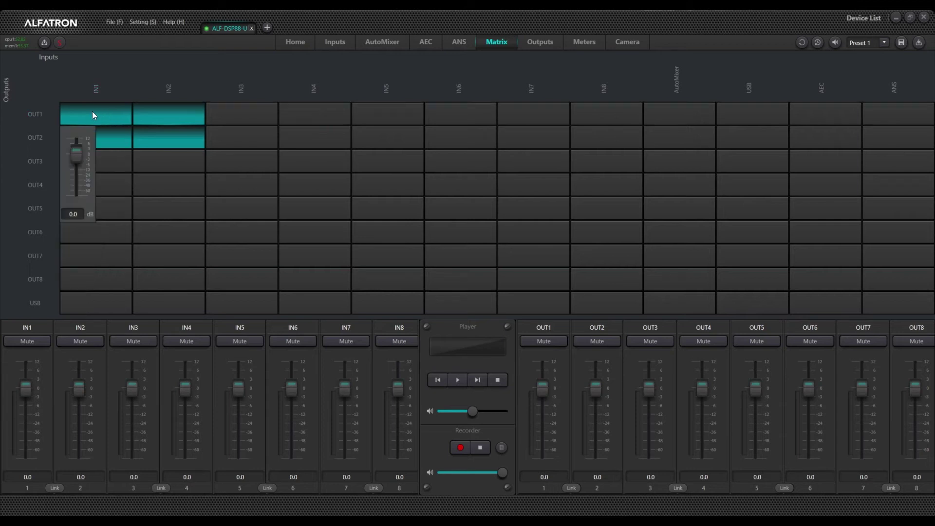
drag(76, 154, 76, 169)
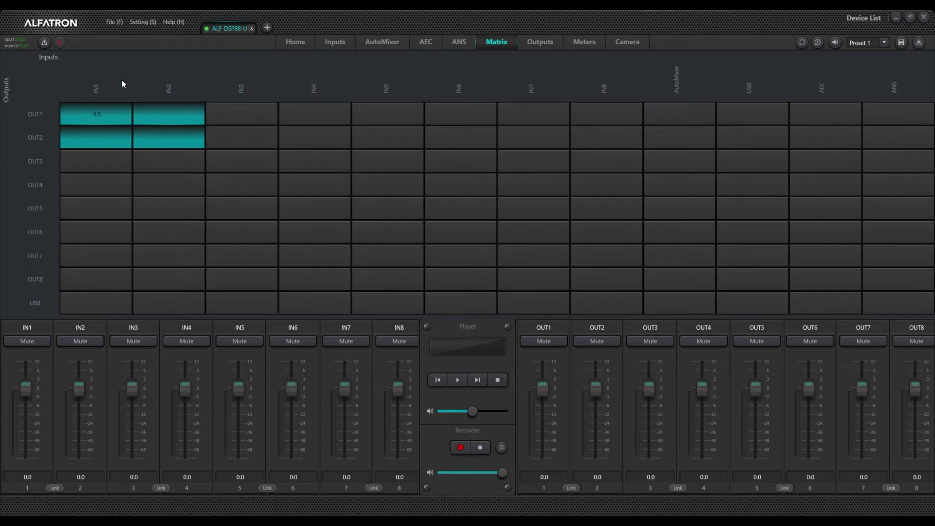
right_click(163, 140)
drag(151, 182, 149, 199)
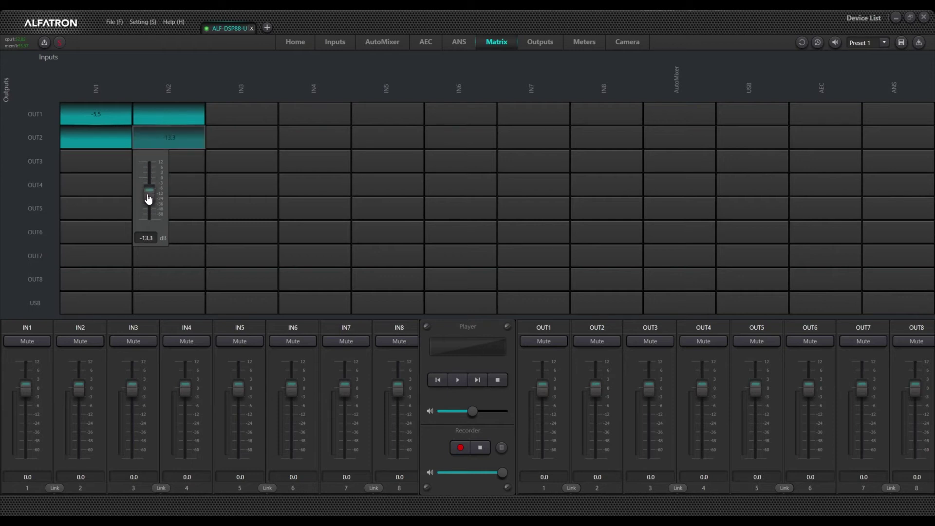
click(224, 66)
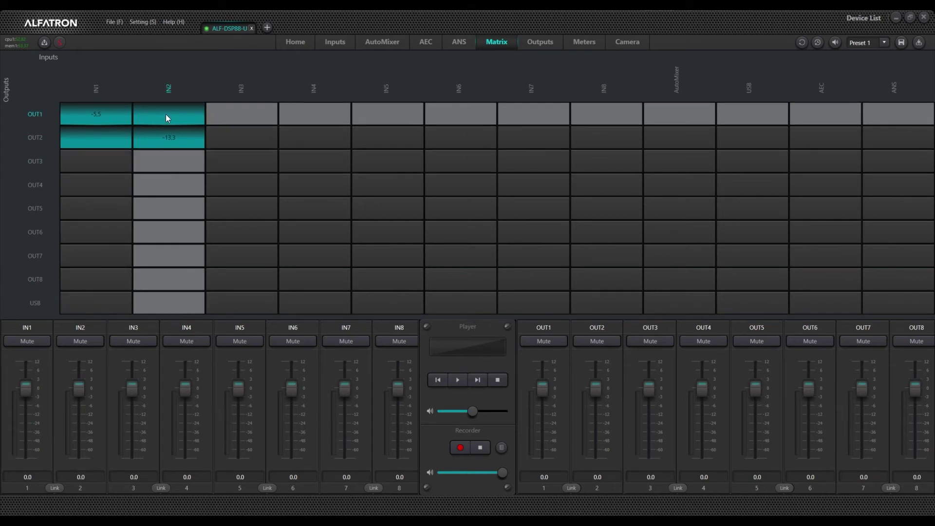
Step: Reset the IN2–OUT2 crosspoint gain to 0 dB
click(169, 138)
drag(152, 200, 152, 183)
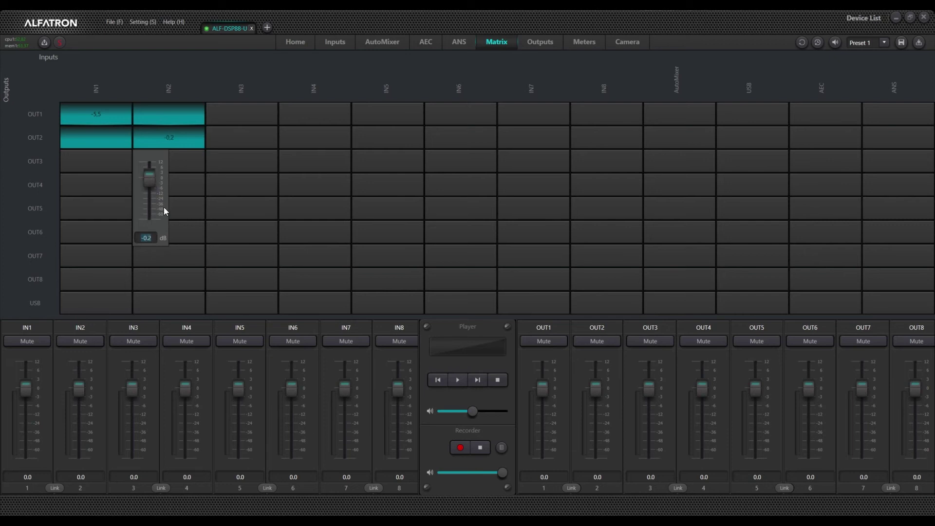
drag(151, 181, 147, 184)
text(0)
key(Return)
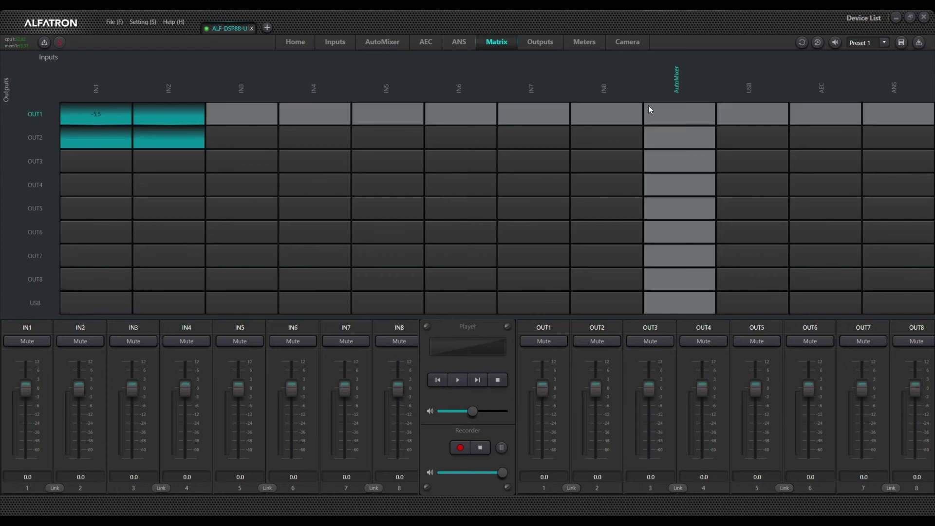
Step: Remove the direct IN1 and IN2 routings from OUT1 and assign channels 1 and 2 to the AutoMixer
click(112, 110)
click(161, 112)
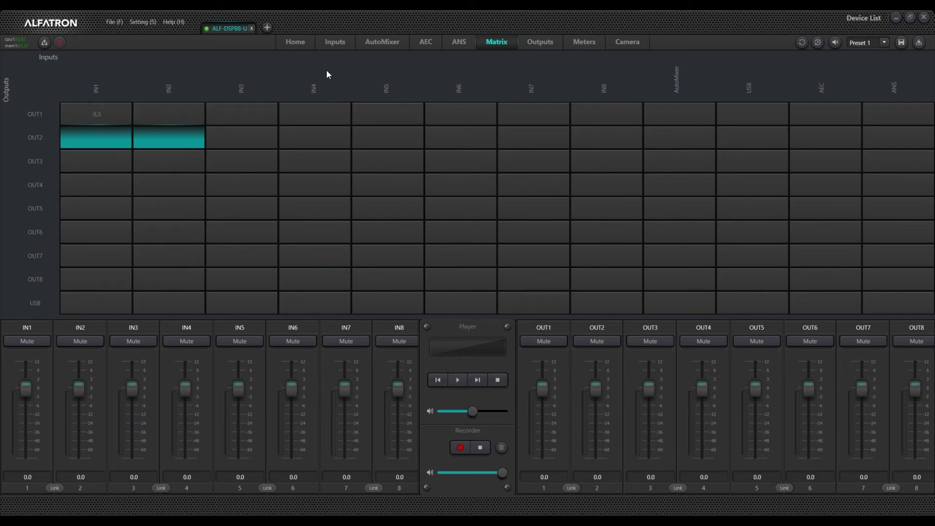
click(385, 37)
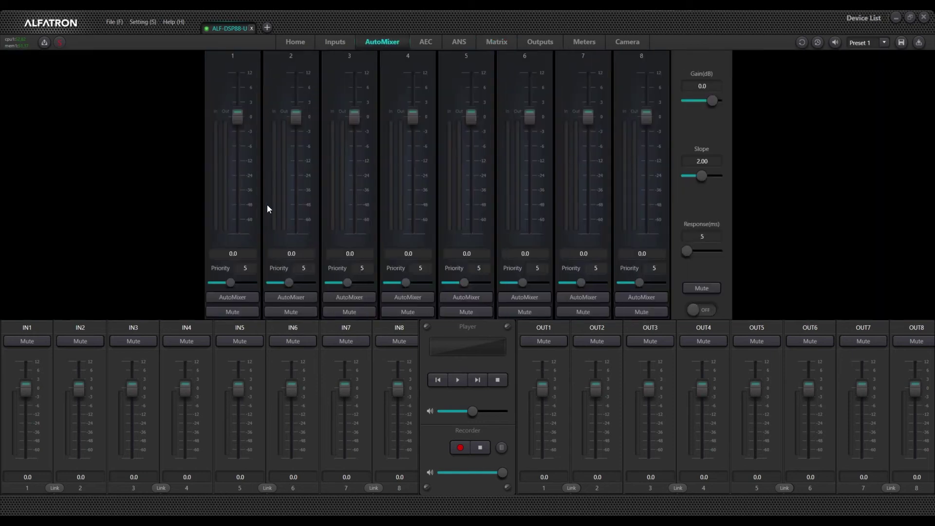
click(239, 297)
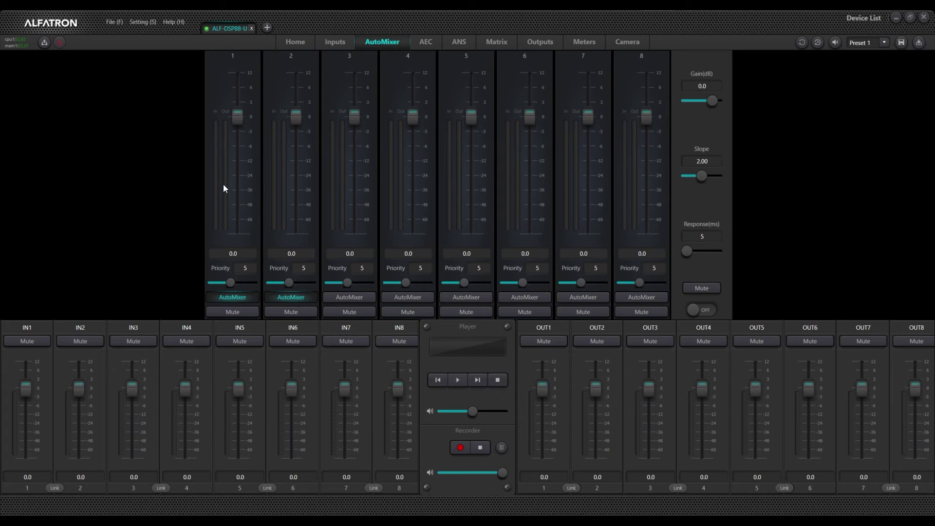
Step: Route the AutoMixer to OUT1 in the matrix and recheck the AutoMixer's channel assignments
click(495, 42)
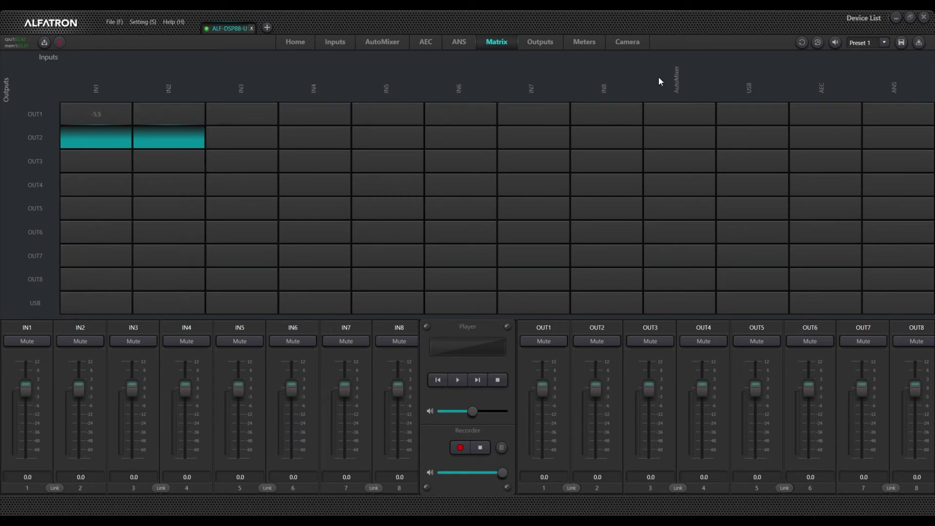
click(676, 114)
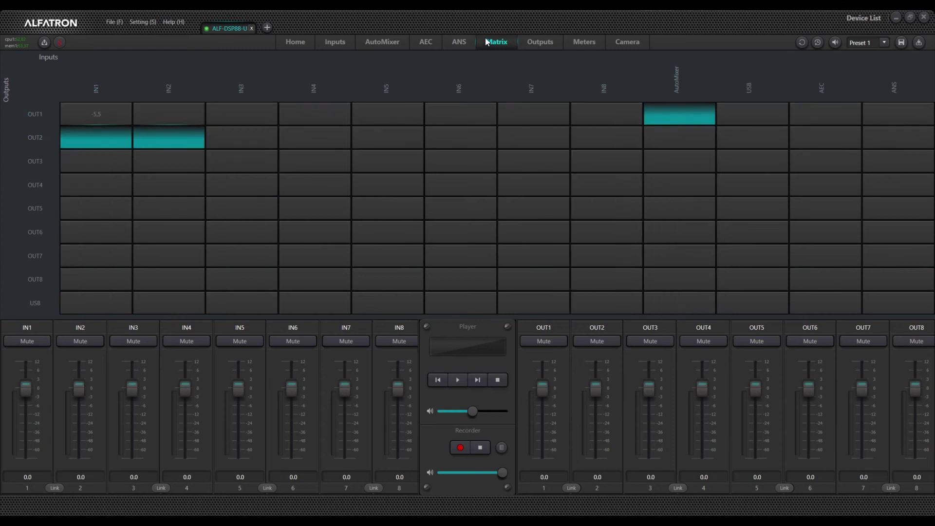
click(375, 41)
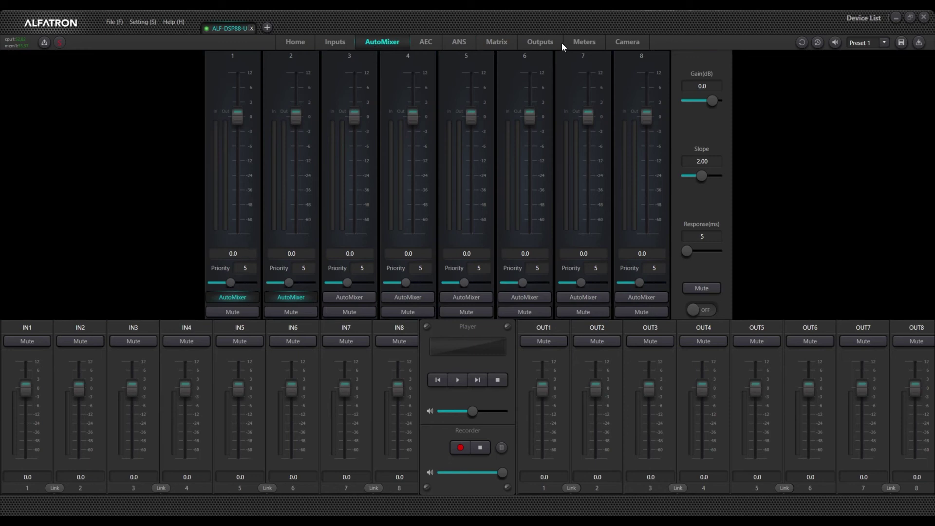
click(504, 45)
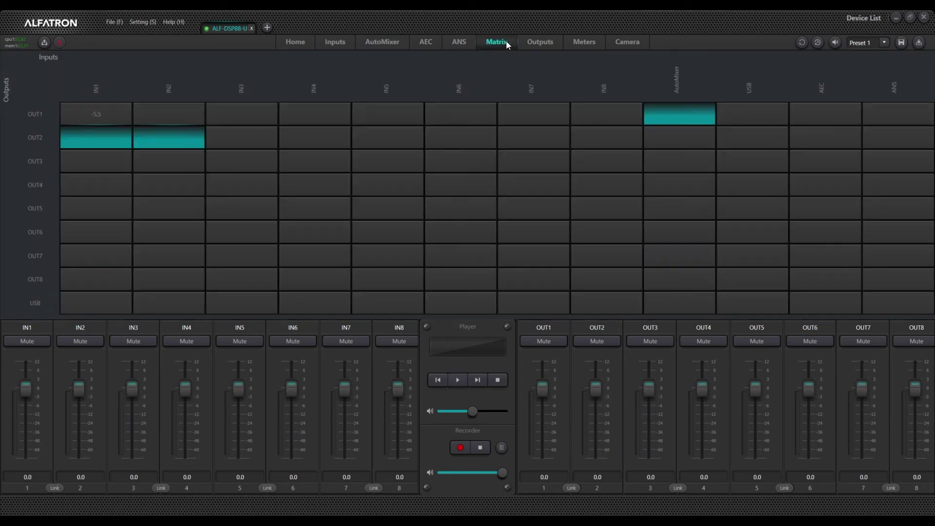
Step: Remove the AutoMixer routing from OUT1 and choose the AutoMixer as the AEC's only local input
click(676, 109)
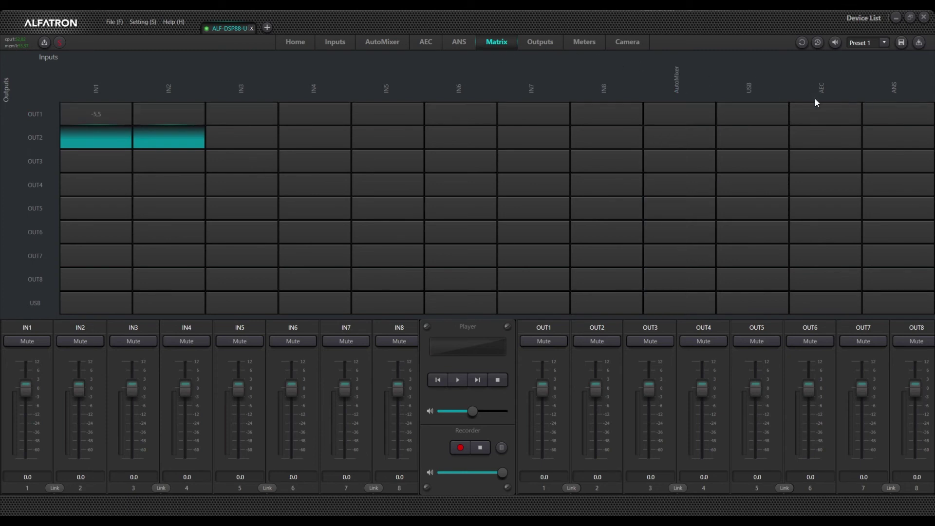
click(418, 43)
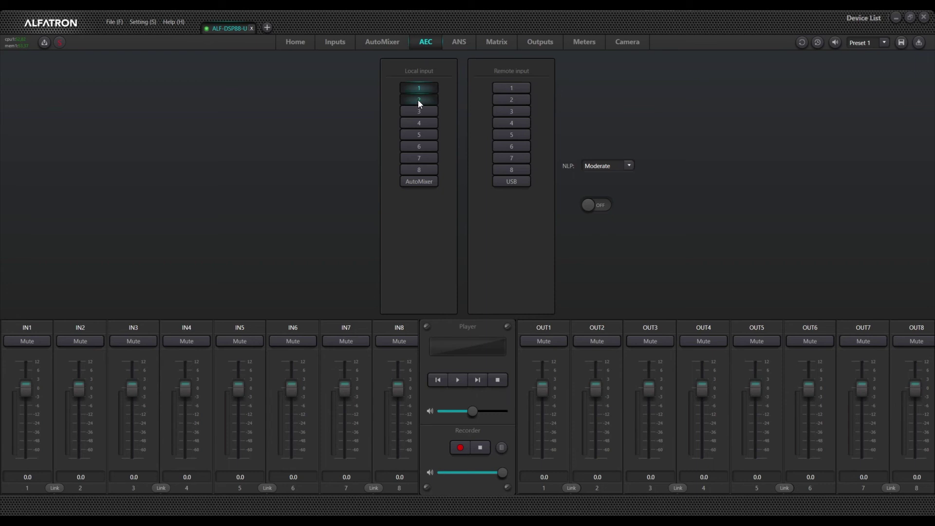
click(384, 42)
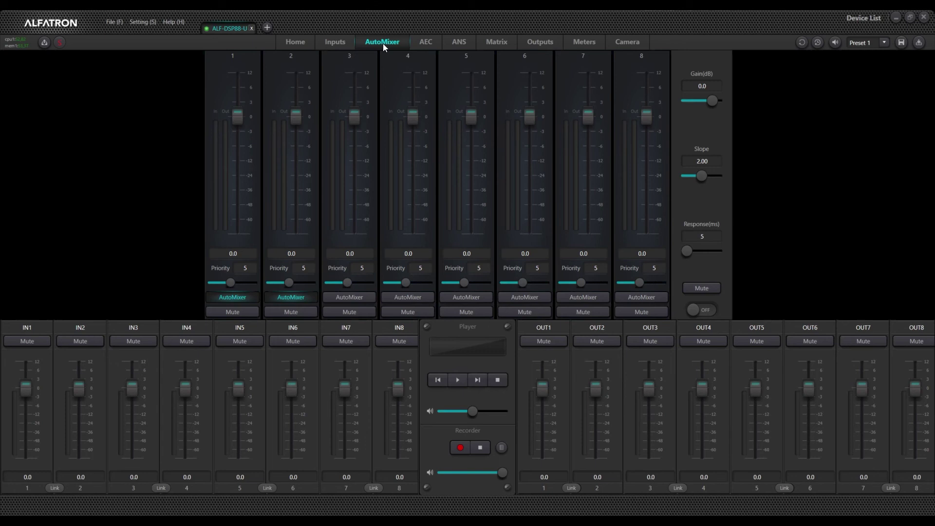
click(431, 43)
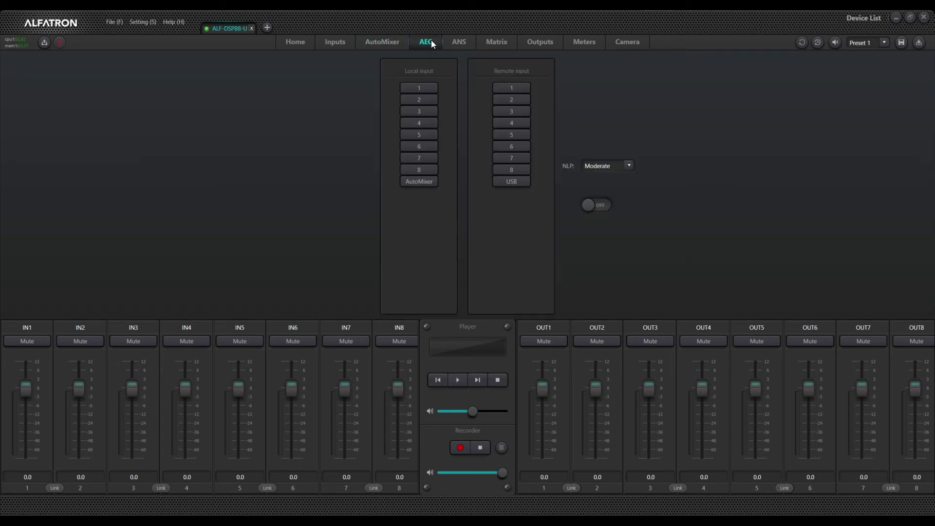
click(418, 181)
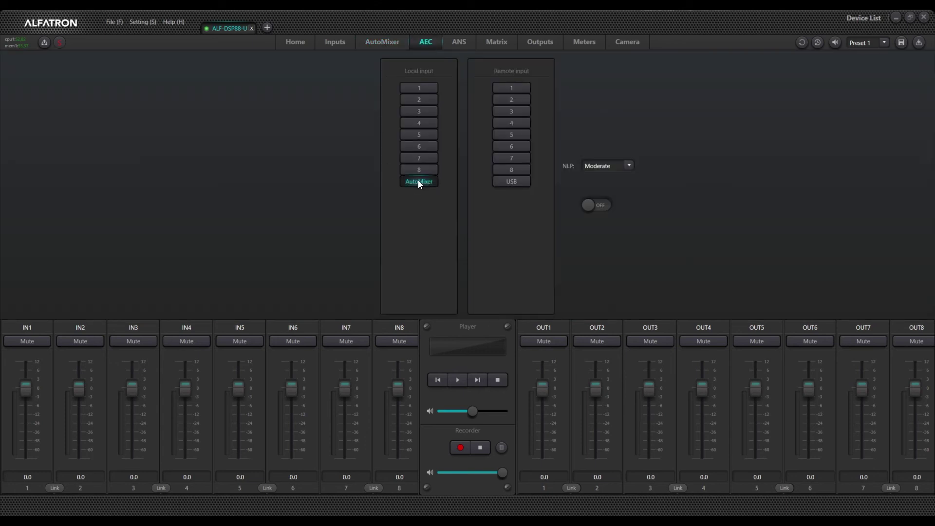
Step: Route the AEC to OUT1 in the matrix and remove that routing again
click(505, 43)
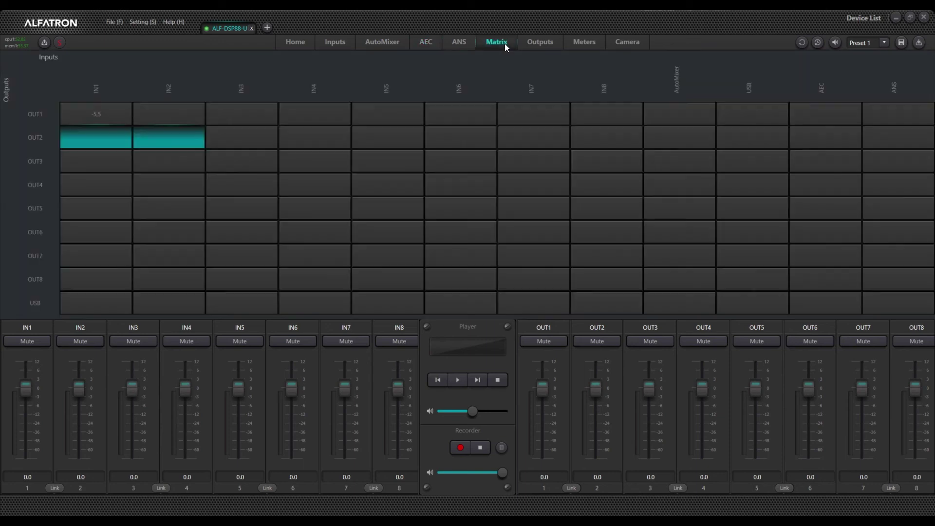
click(828, 115)
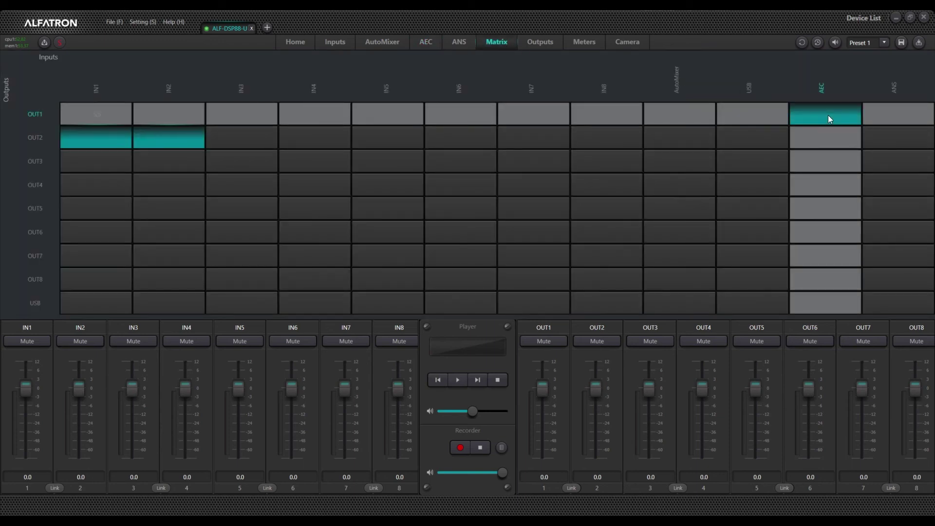
click(828, 115)
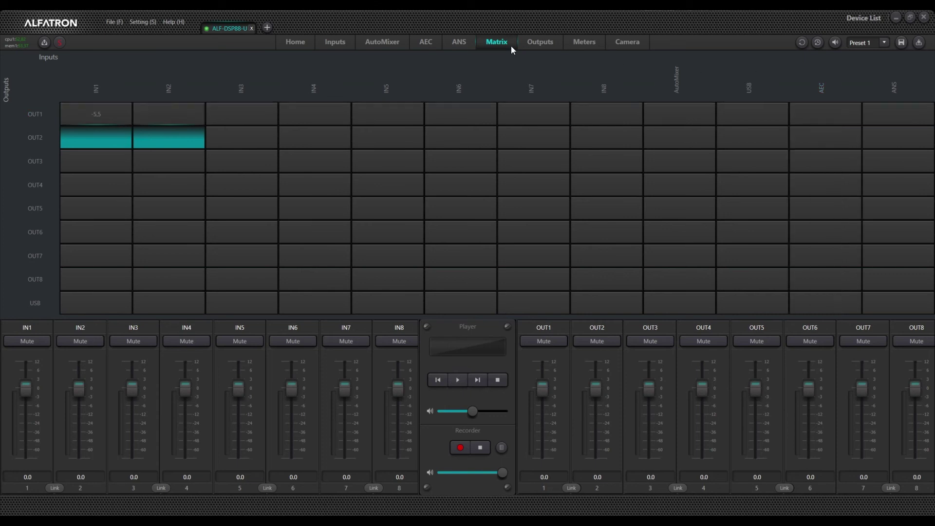
Step: Choose the AEC as the ANS source and review the source assignments of the AutoMixer, AEC and ANS
click(425, 43)
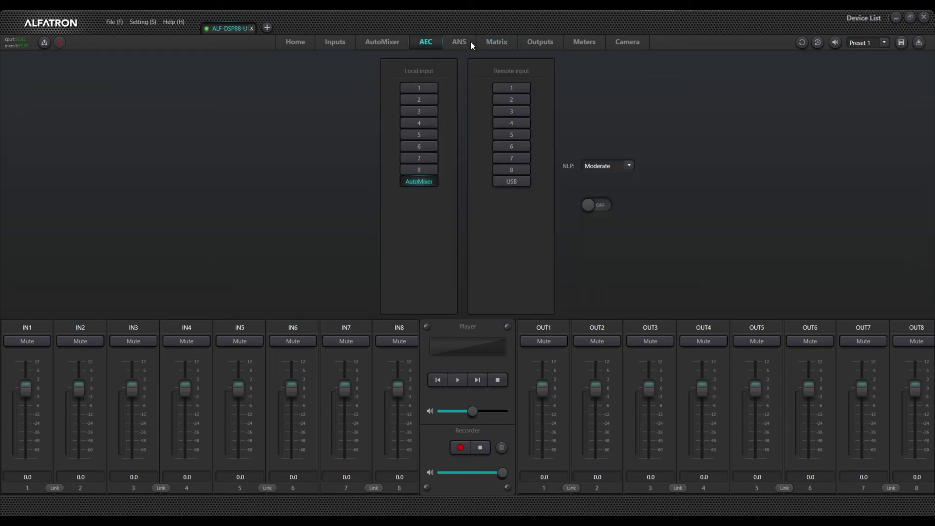
click(458, 44)
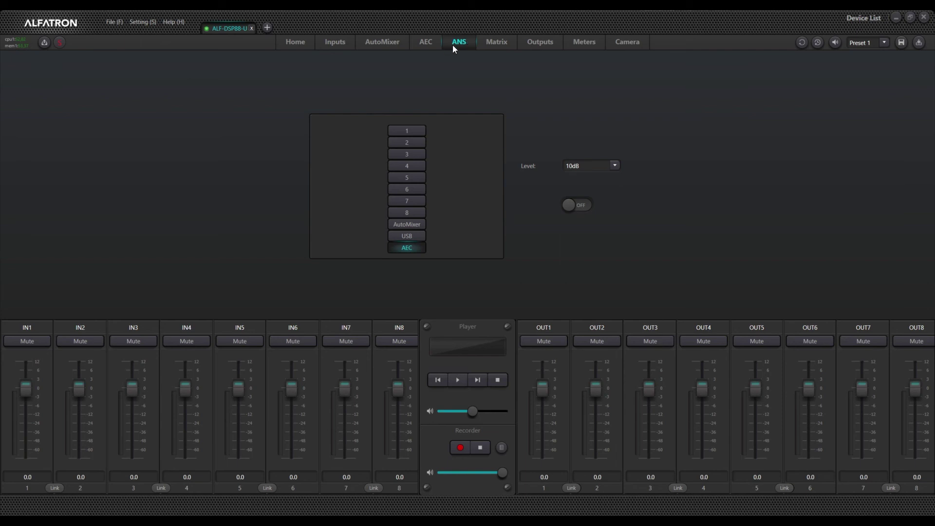
click(381, 45)
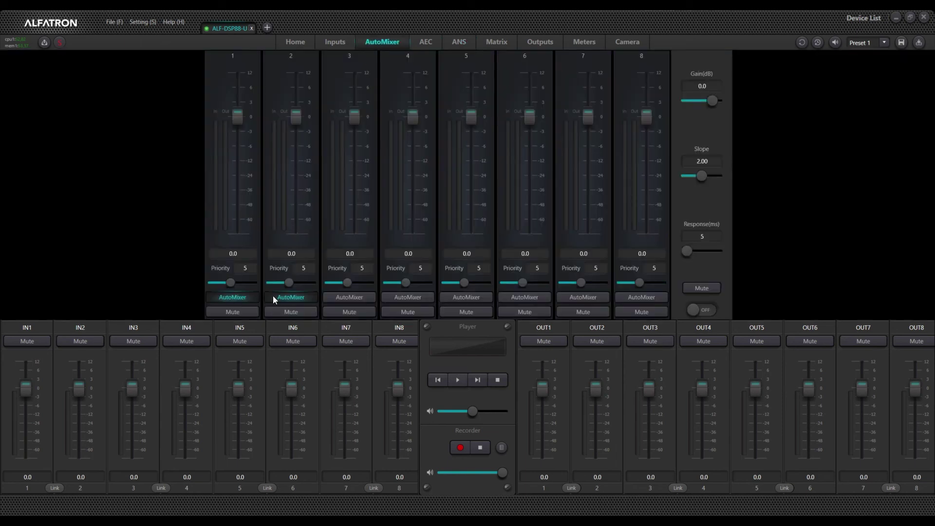
click(427, 46)
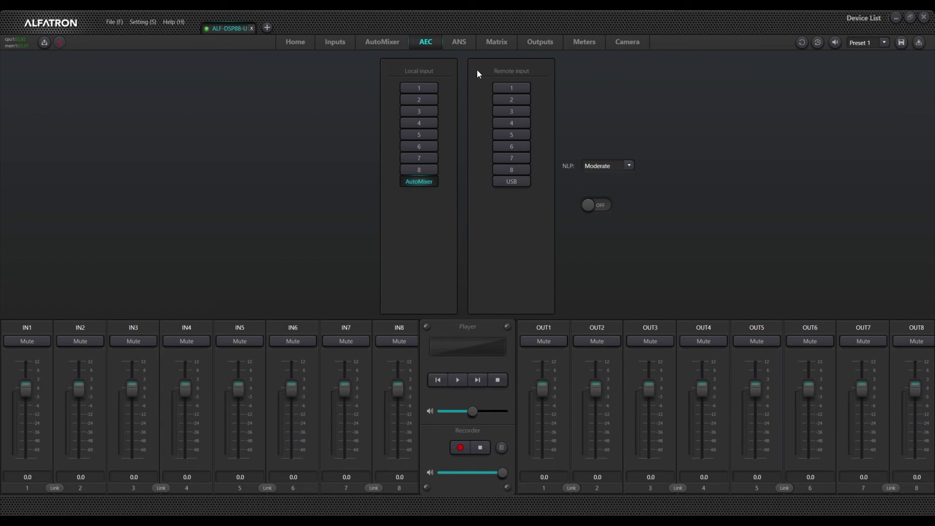
click(466, 43)
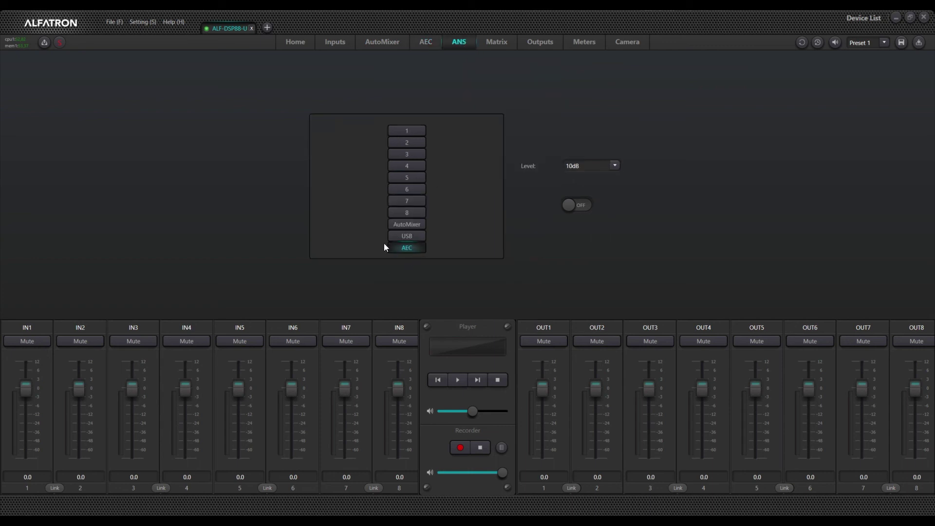
Step: Route the ANS to OUT1 in the matrix and clear that crosspoint again
click(506, 43)
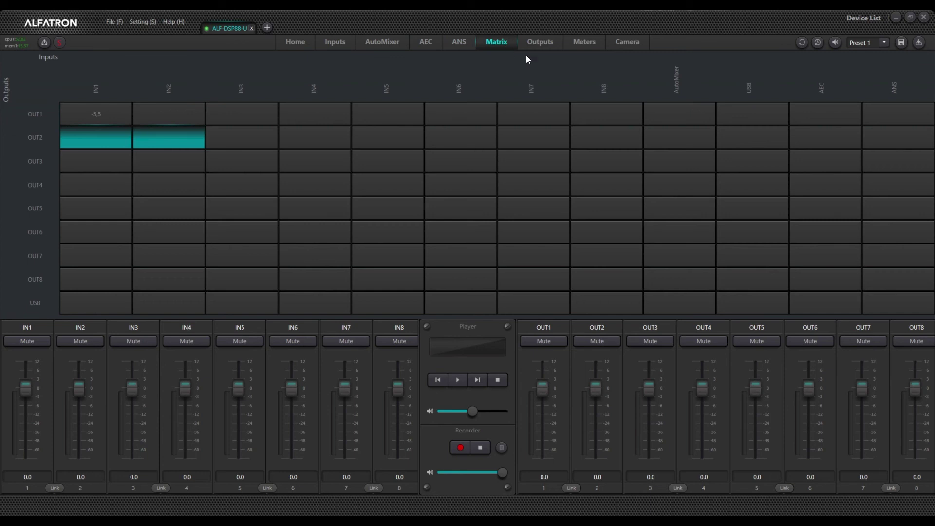
click(892, 115)
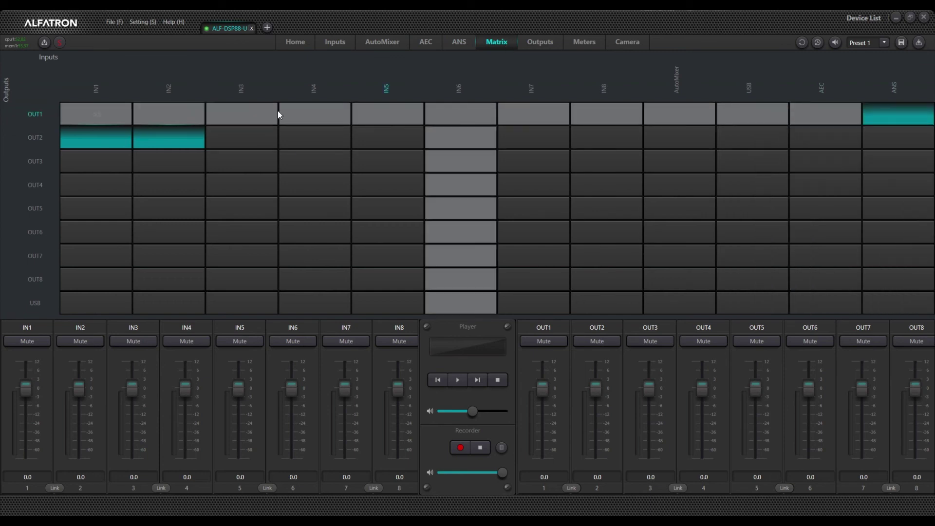
click(902, 110)
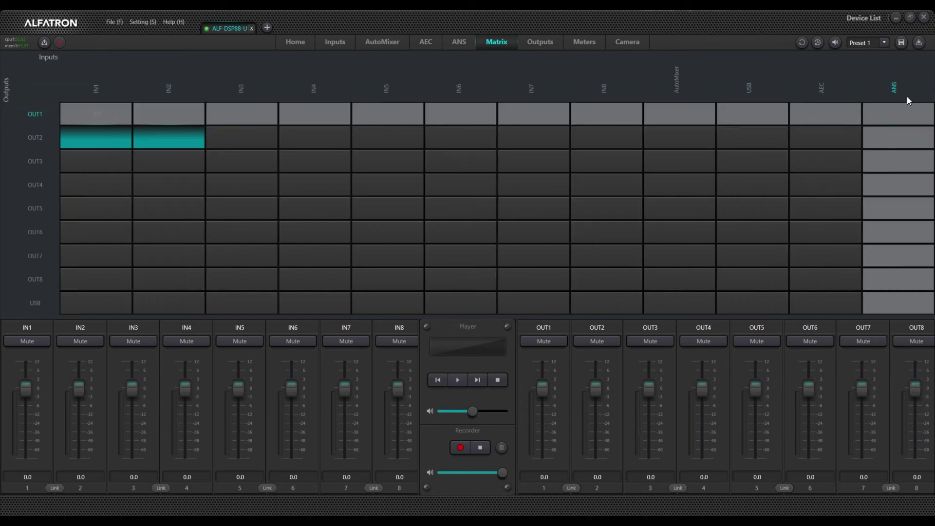
Step: Route the ANS to the USB output and the USB input to OUT1 in the matrix
click(885, 305)
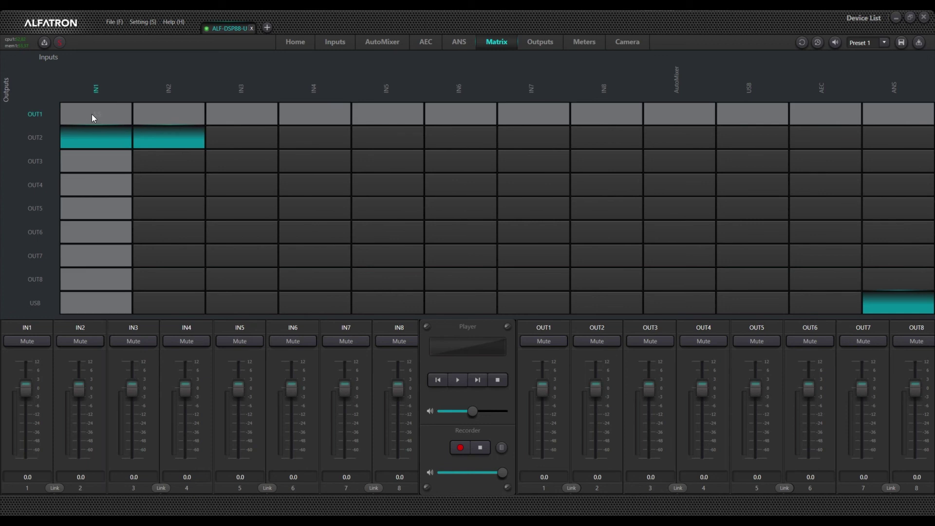
click(754, 115)
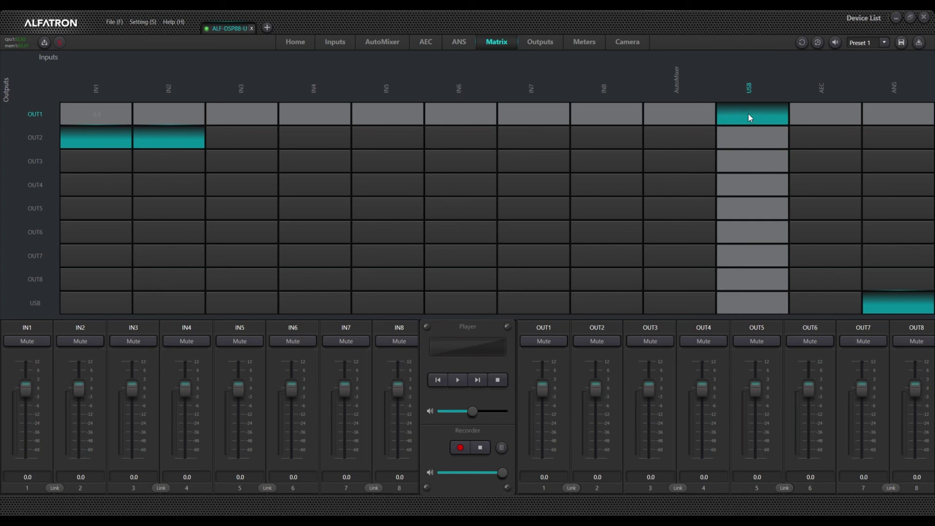